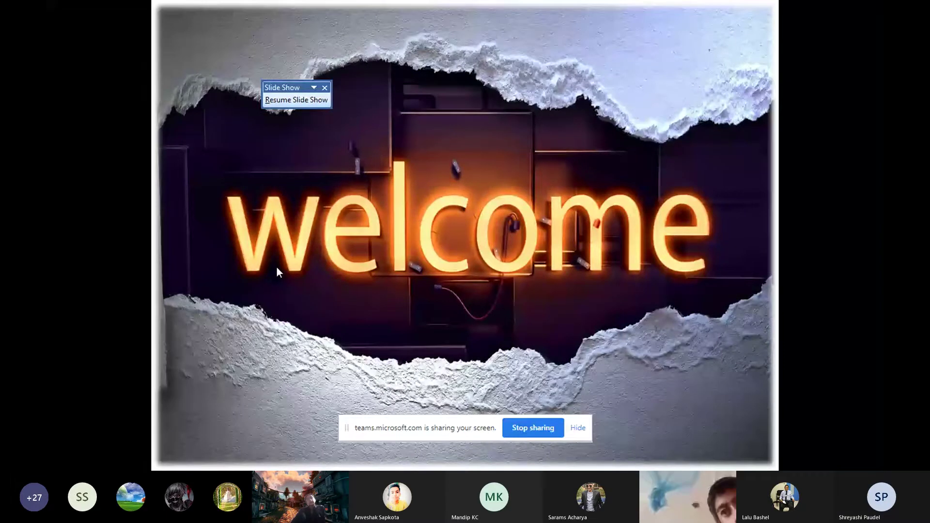
# Advance the slide show past the welcome and introduction slides to the multimedia definition
pyautogui.click(321, 231)
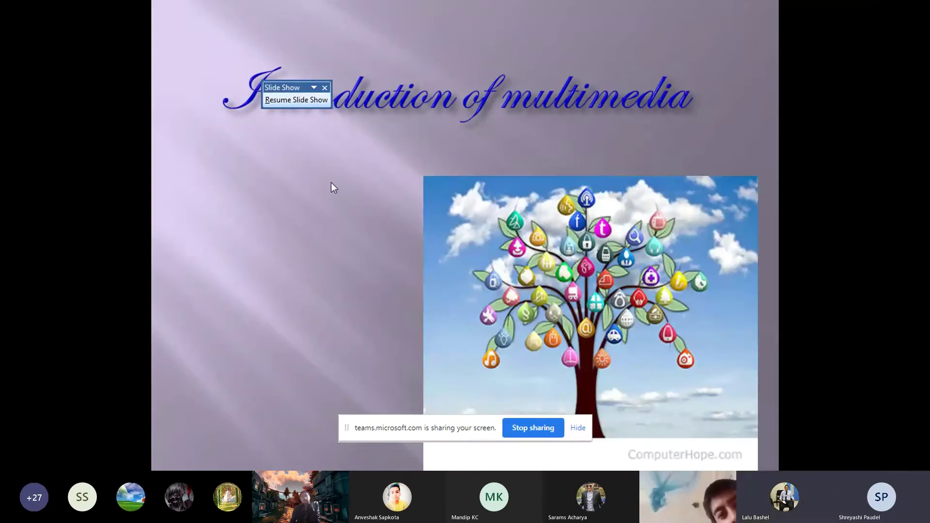
pyautogui.click(356, 187)
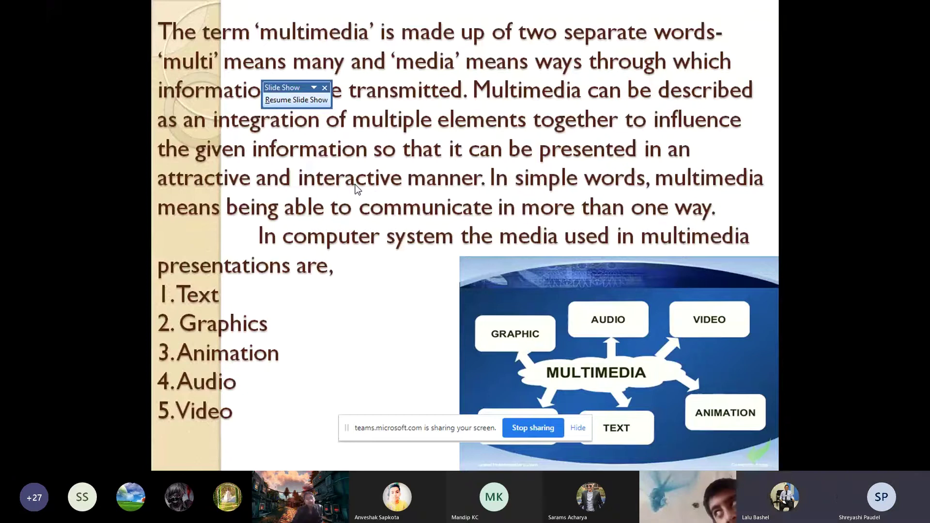
# Exit the slide show and bring up slide 3, the multimedia definition slide, for editing
pyautogui.press('Escape')
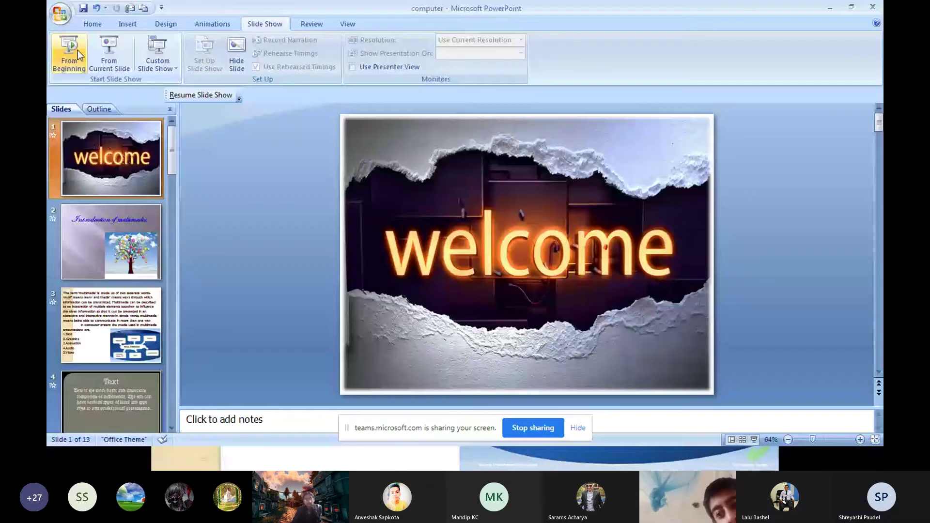
pyautogui.click(128, 315)
pyautogui.click(127, 315)
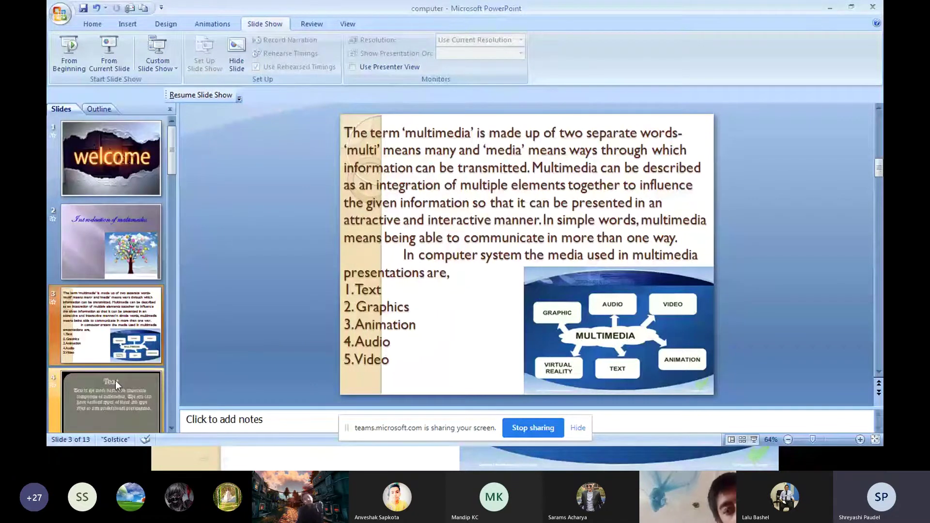
pyautogui.click(115, 381)
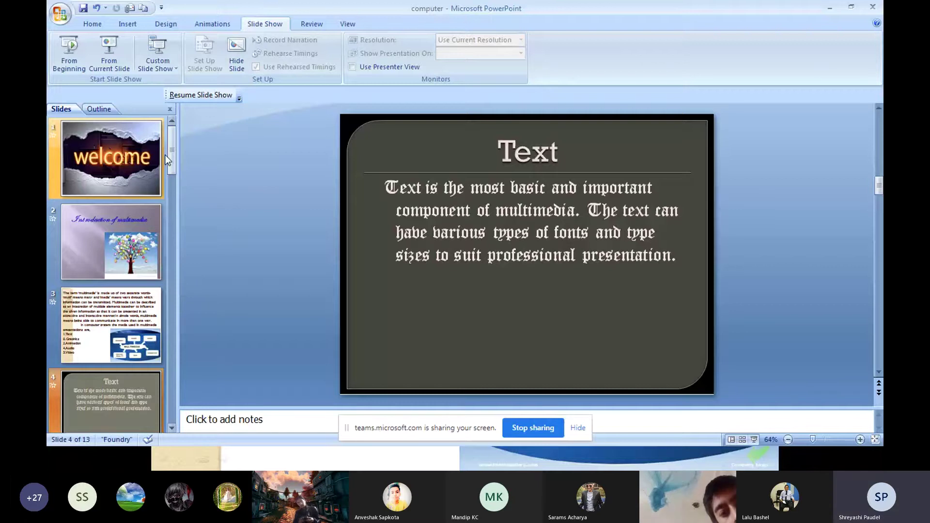
pyautogui.click(165, 154)
pyautogui.scroll(-1, 128, 376)
# Display slide 5, Graphics, from the Slides pane
pyautogui.click(128, 376)
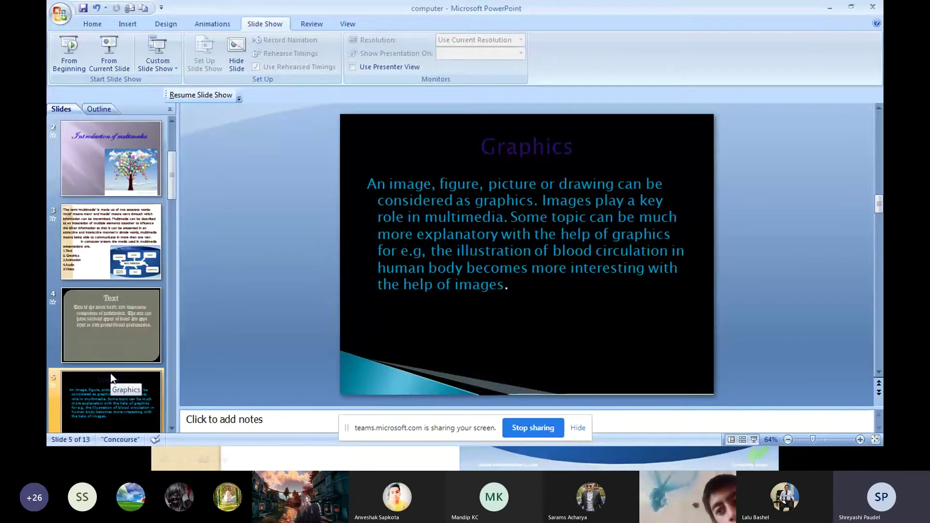
pyautogui.scroll(-1, 111, 385)
pyautogui.scroll(-1, 112, 396)
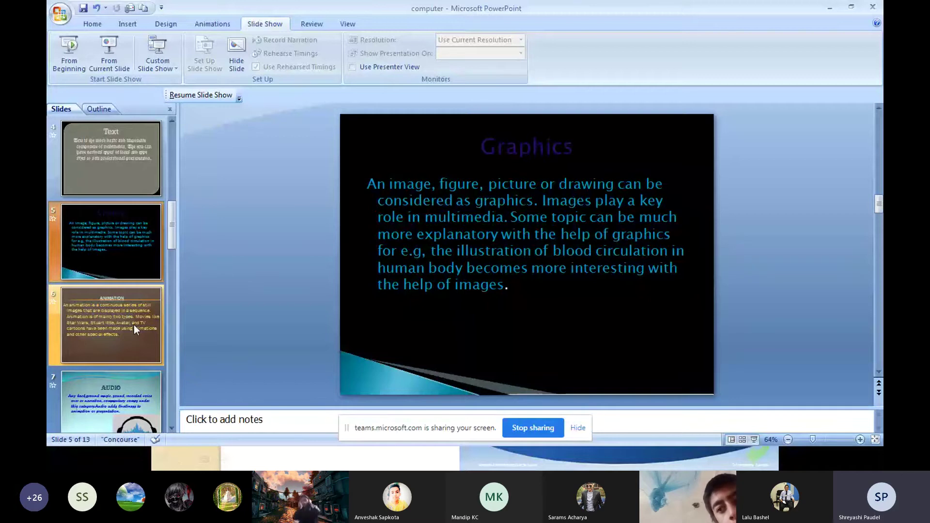
# Display slide 6, Animation, from the Slides pane
pyautogui.click(134, 325)
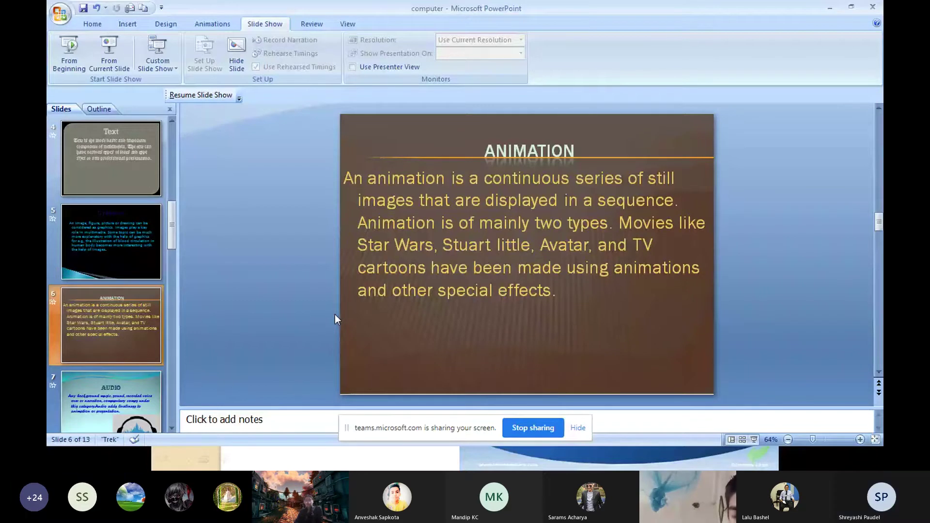
pyautogui.click(116, 396)
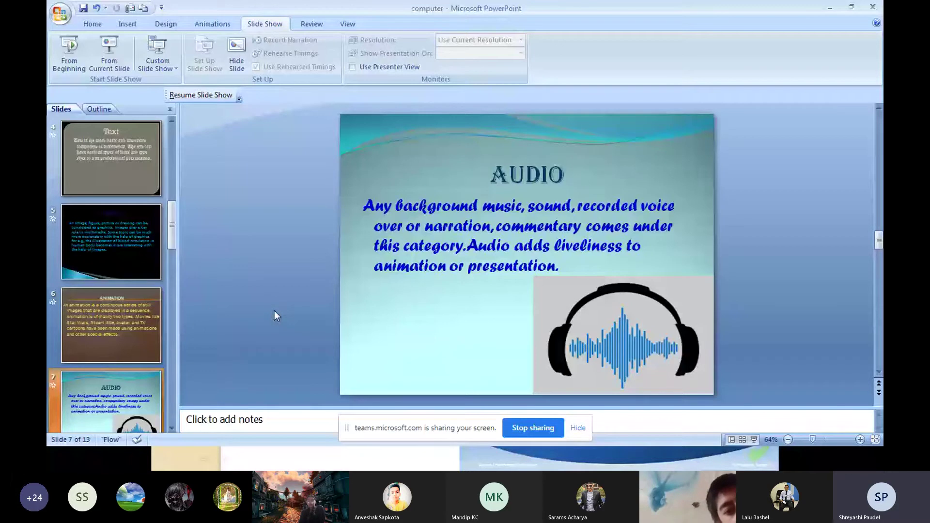
pyautogui.scroll(-2, 152, 312)
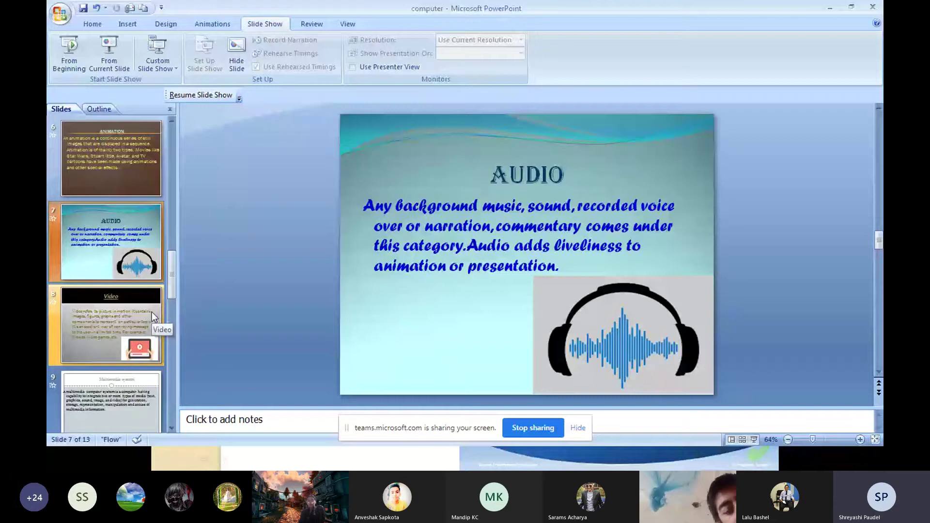
# Display slide 8, Video, with its tablet player image
pyautogui.click(152, 314)
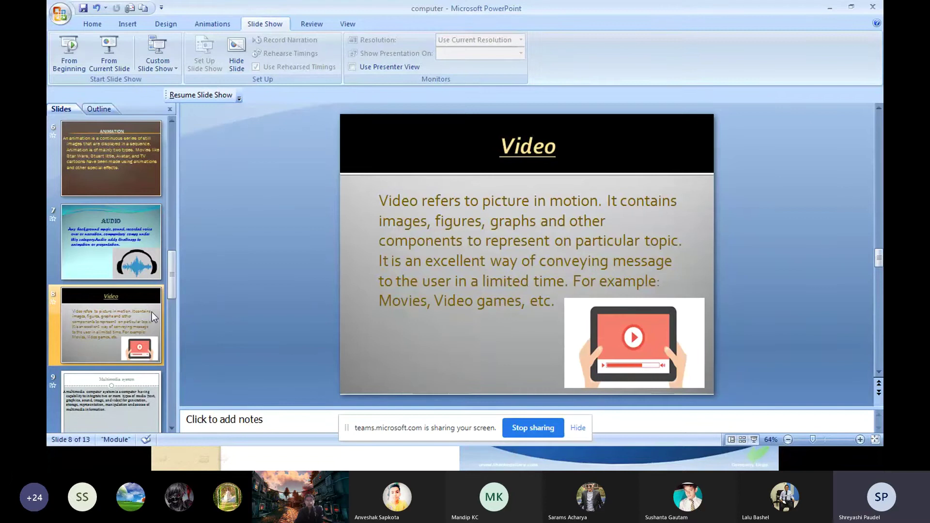
pyautogui.scroll(-1, 152, 312)
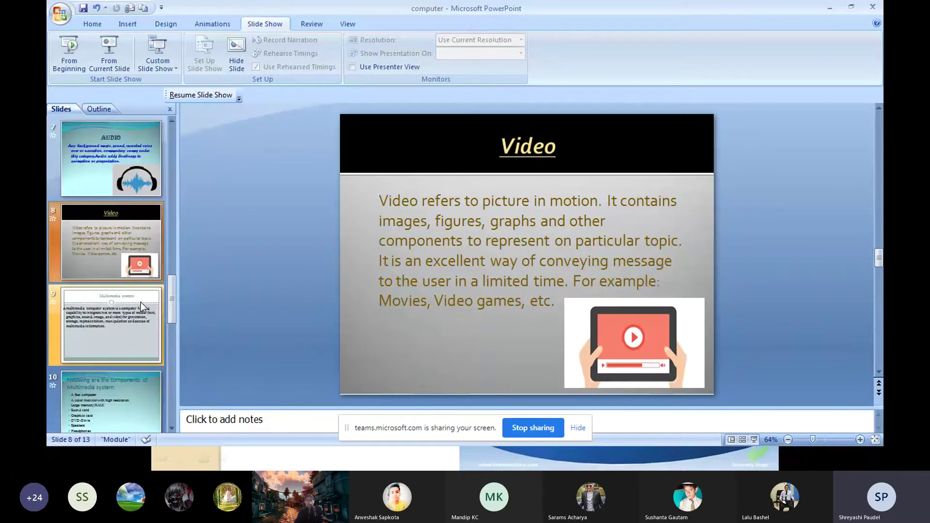
# Display slide 9, Multimedia system, from the Slides pane
pyautogui.click(140, 302)
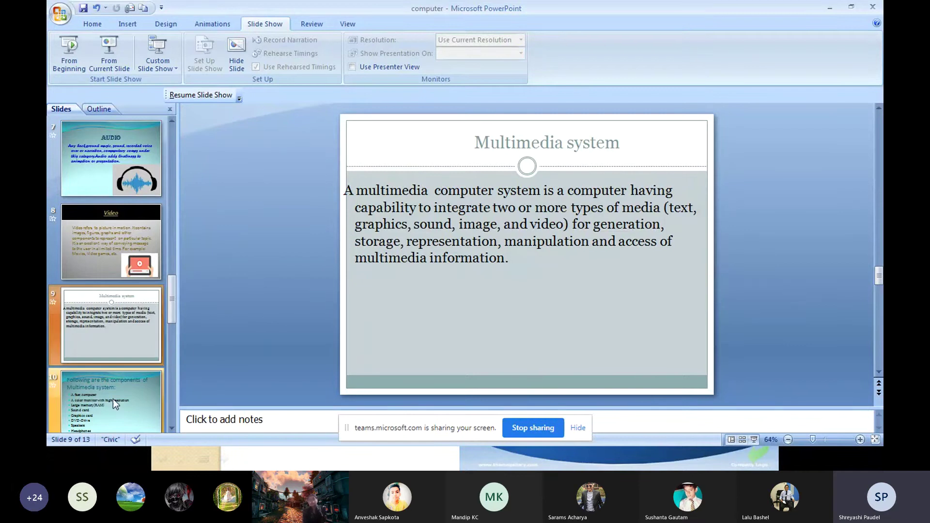
# Show slide 10's component list, then move on to slide 11's hardware picture
pyautogui.click(111, 384)
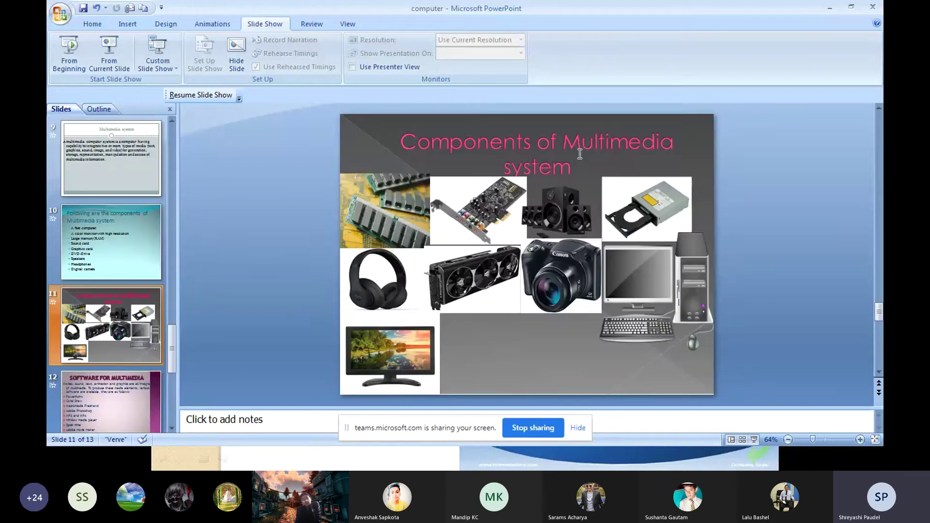
pyautogui.press('Down')
# Display slide 12, Software for Multimedia, listing PowerPoint, Corel Draw and Photoshop
pyautogui.click(145, 404)
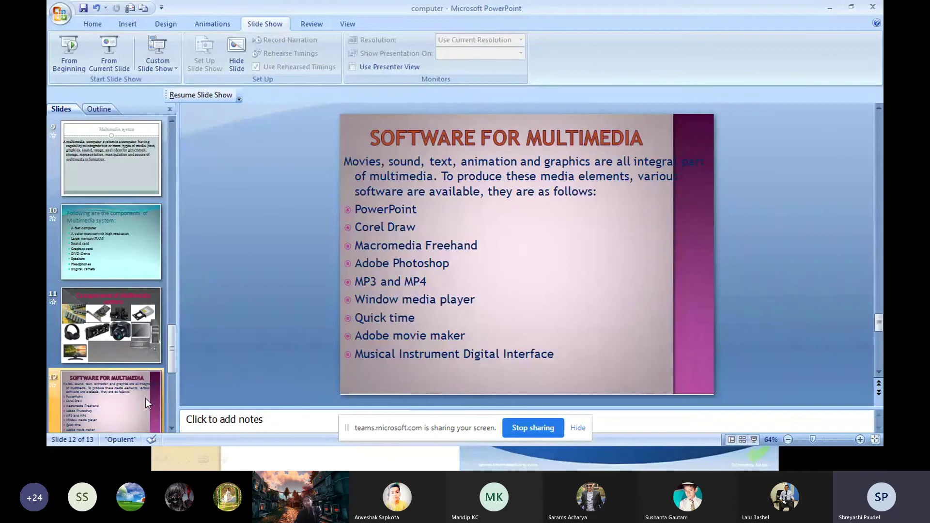
pyautogui.scroll(-2, 137, 347)
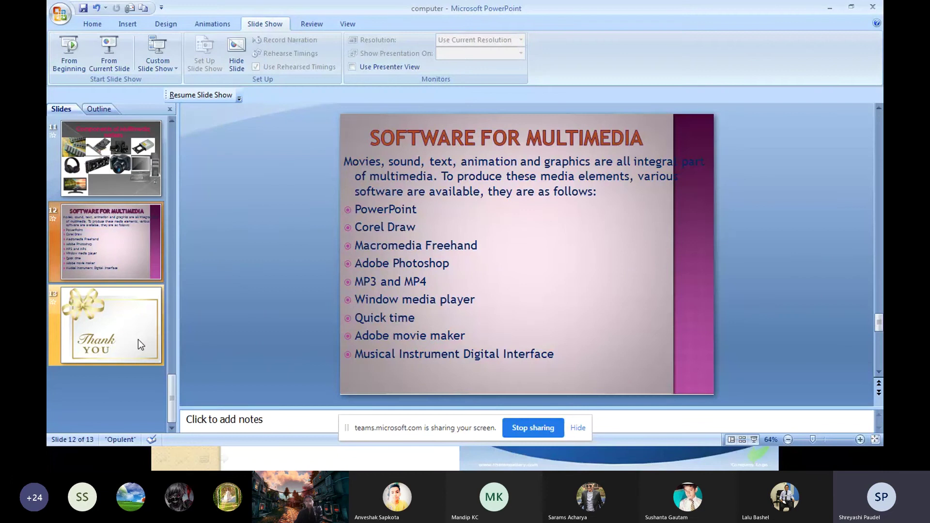
# Display slide 13, the closing Thank You slide with the gold ribbon
pyautogui.click(140, 345)
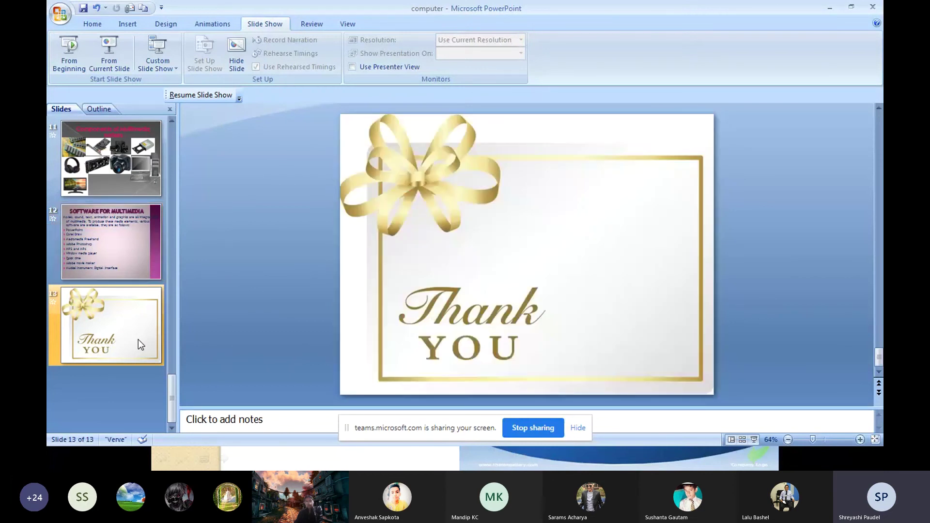